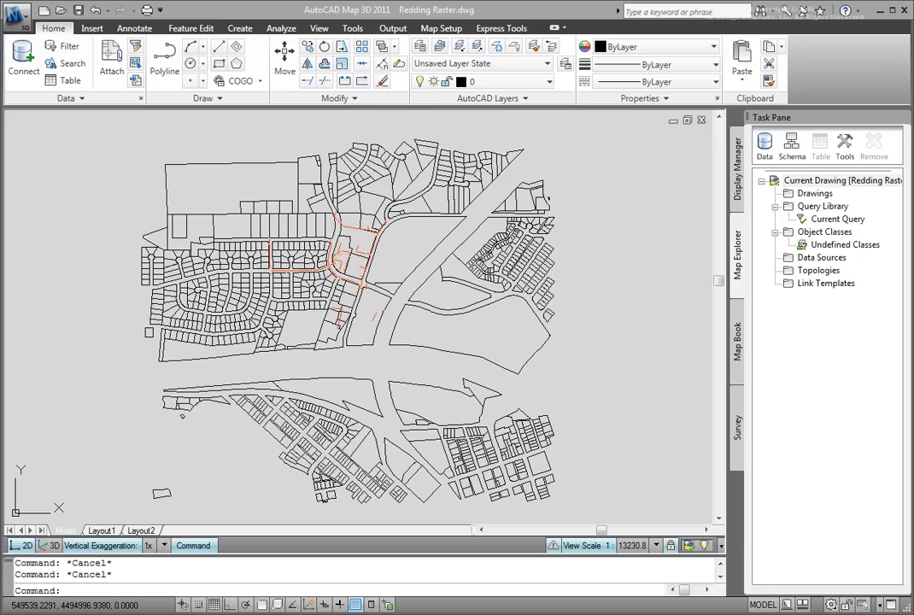
# Switch to the Raster folder in Windows Explorer and preview the aerial image 07393387.tif, closing the viewer when done
pyautogui.press('Escape')
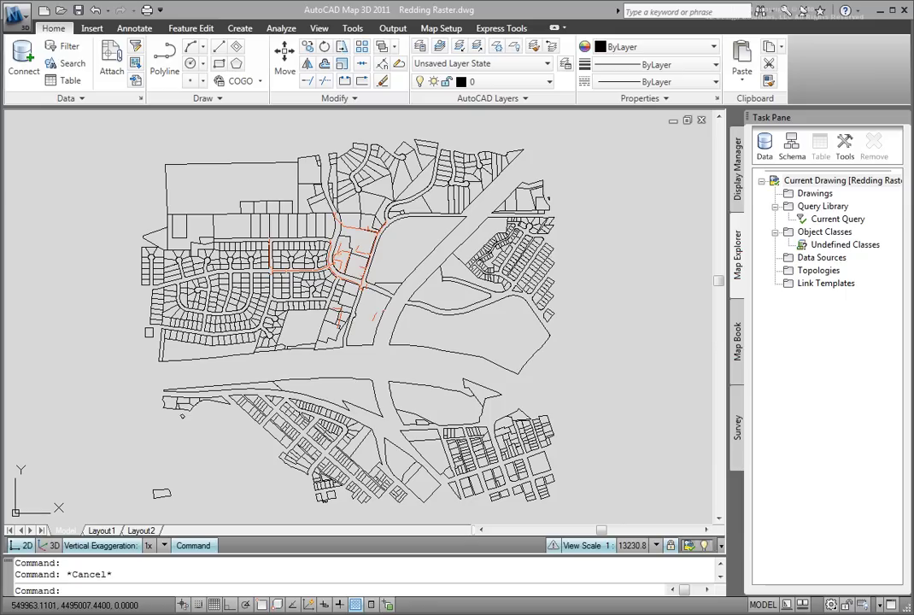
pyautogui.hotkey('alt', 'Tab')
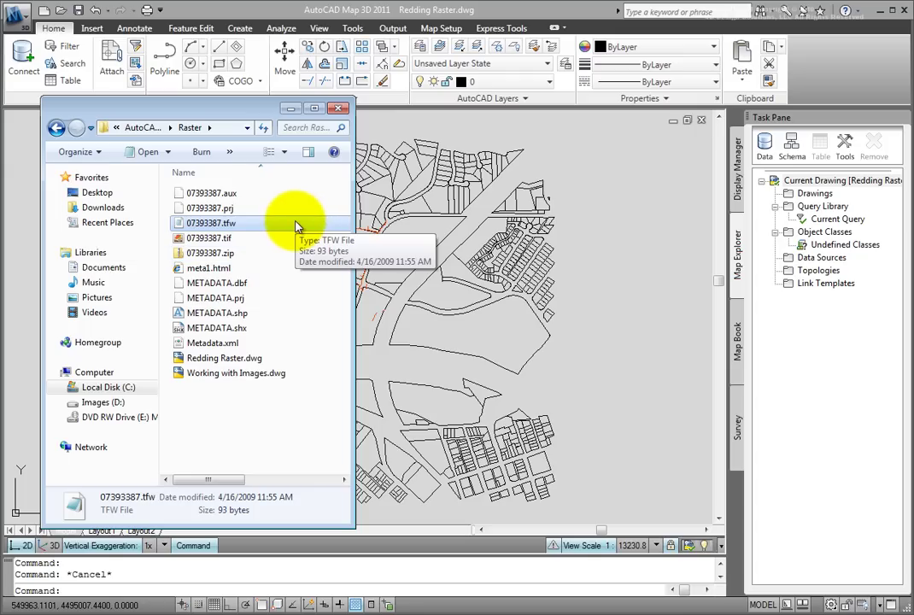
pyautogui.click(256, 241)
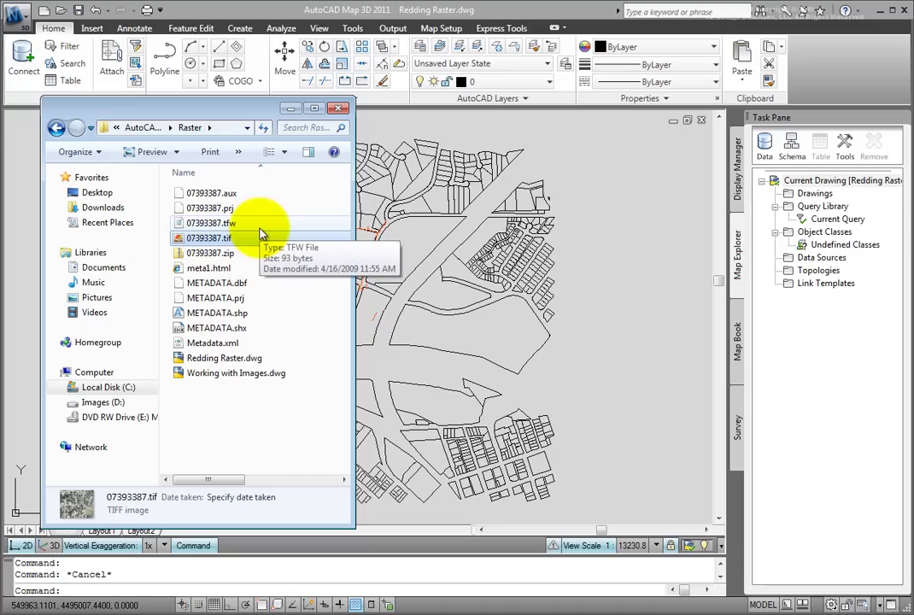
pyautogui.rightClick(252, 245)
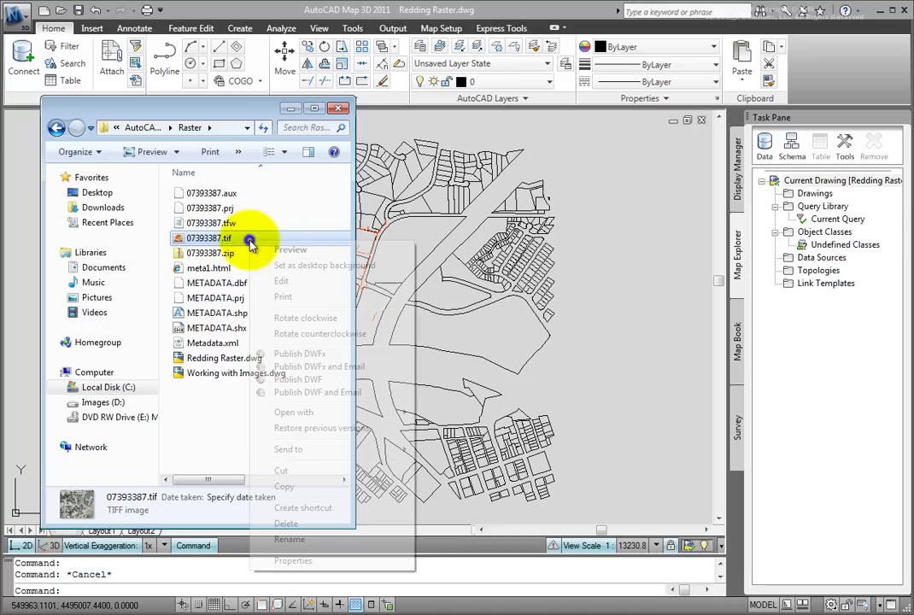
pyautogui.click(281, 252)
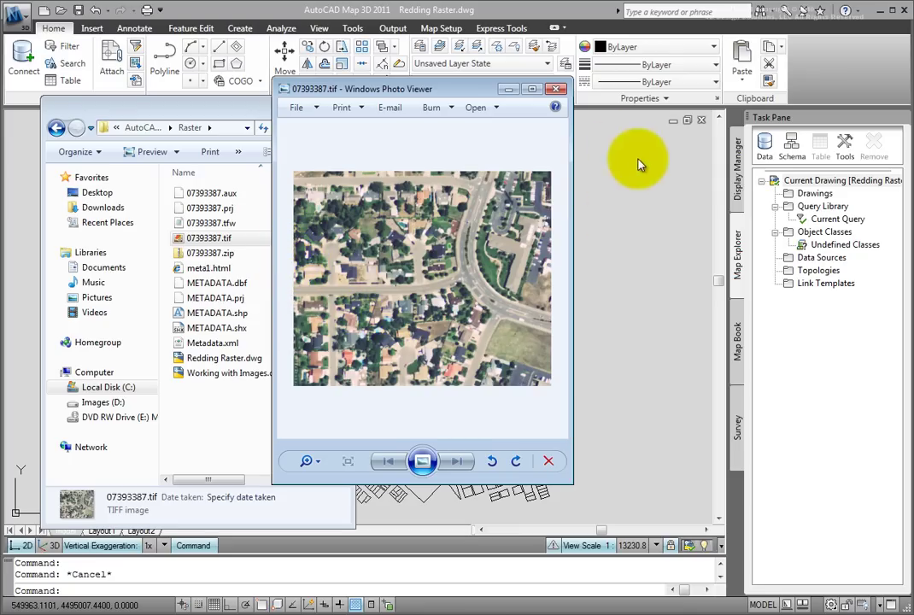
pyautogui.click(557, 91)
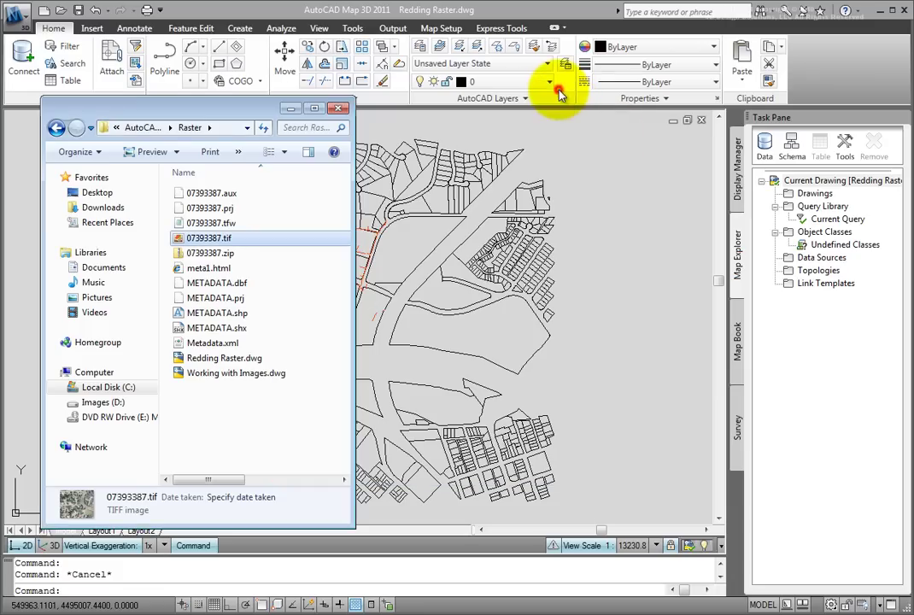
# Open the world file 07393387.tfw in Notepad, examine its scale and coordinate values, and close it
pyautogui.click(270, 224)
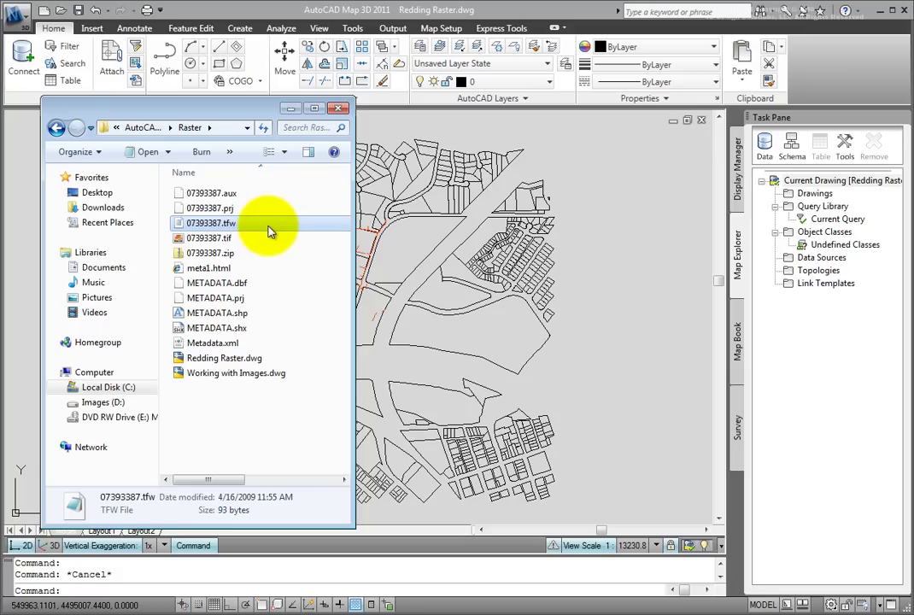
pyautogui.rightClick(269, 232)
pyautogui.click(295, 237)
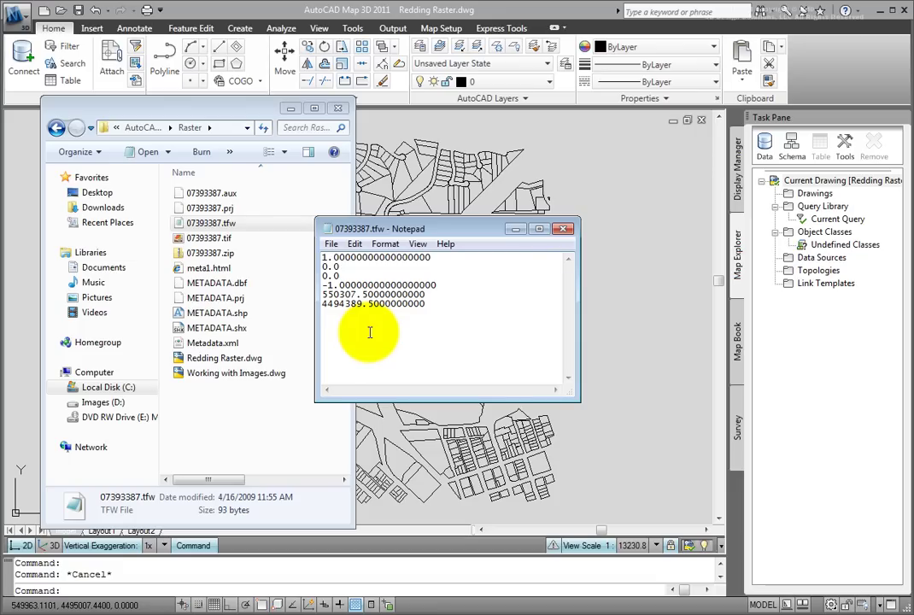
pyautogui.click(563, 229)
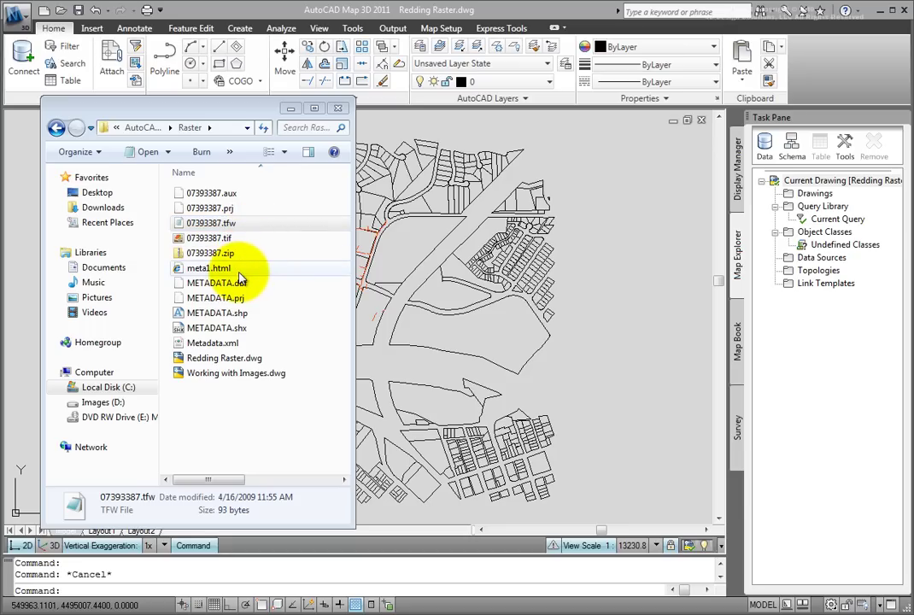
# Examine the spatial reference information in meta1.html, and close the page and the Raster folder window
pyautogui.doubleClick(241, 268)
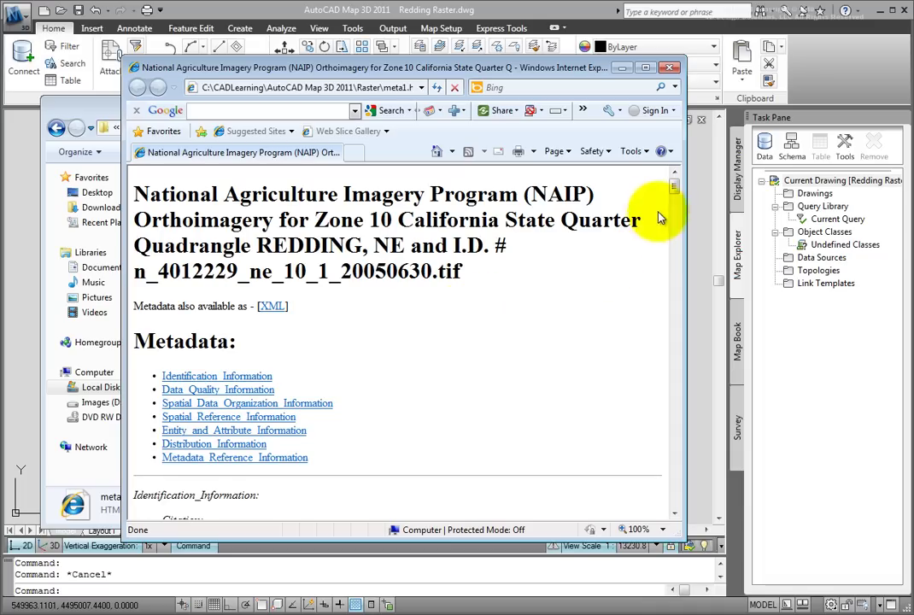
pyautogui.moveTo(673, 187); pyautogui.dragTo(674, 391)
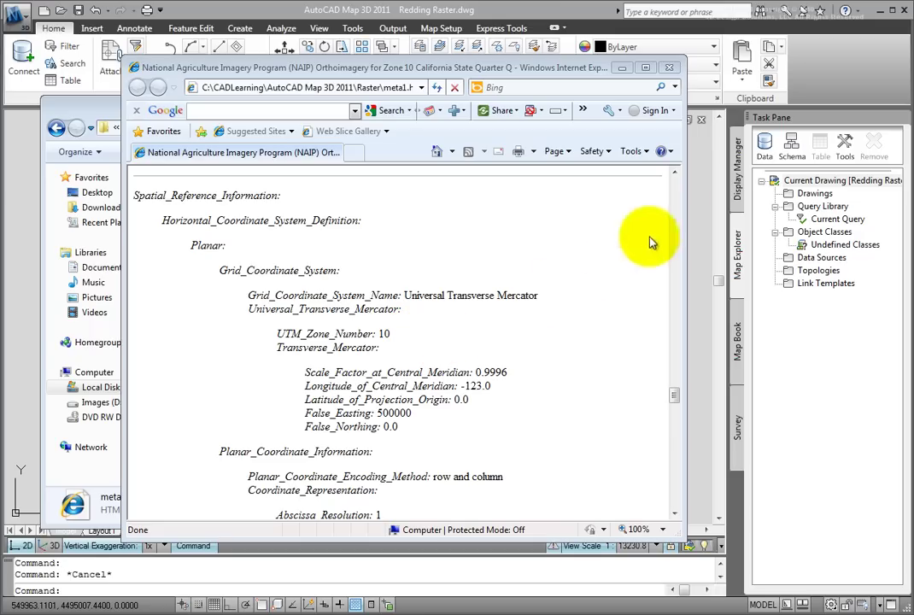
pyautogui.click(672, 68)
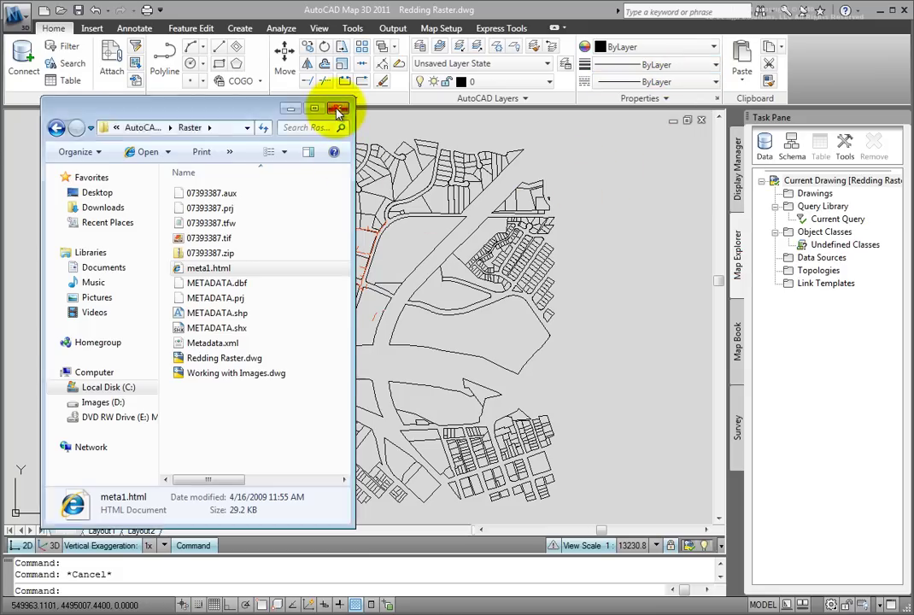
pyautogui.click(339, 110)
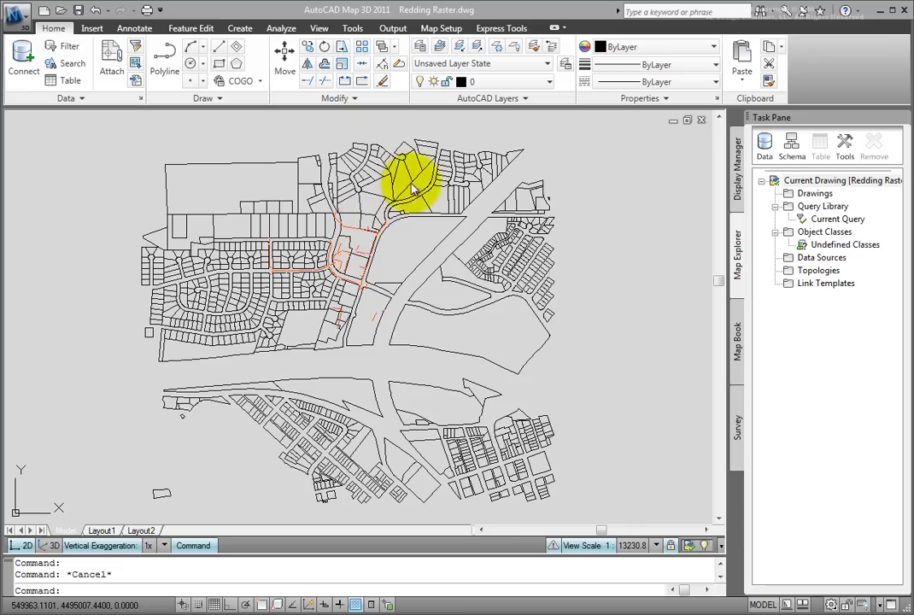
# Check the global coordinate system assigned to the current drawing against the image metadata
pyautogui.click(445, 29)
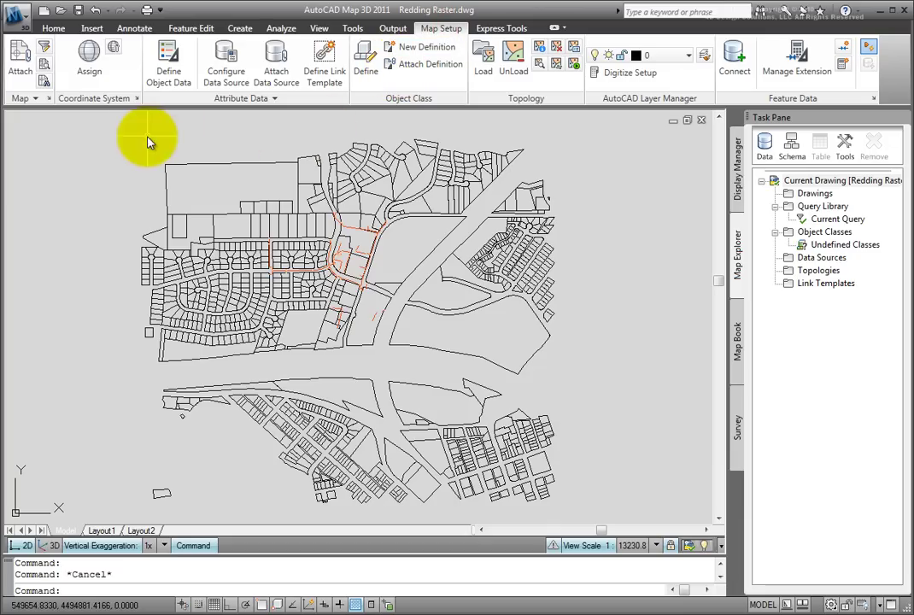
pyautogui.click(89, 73)
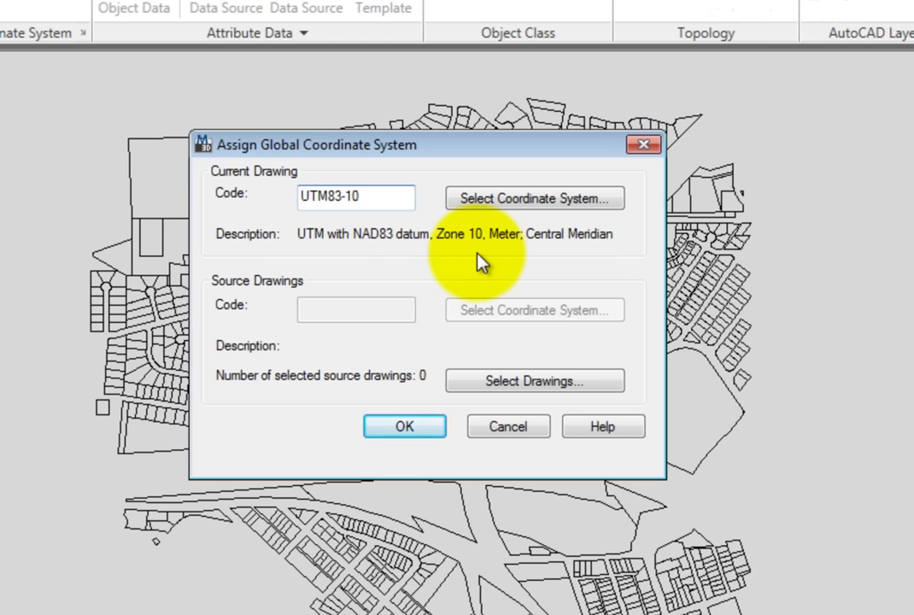
pyautogui.click(402, 429)
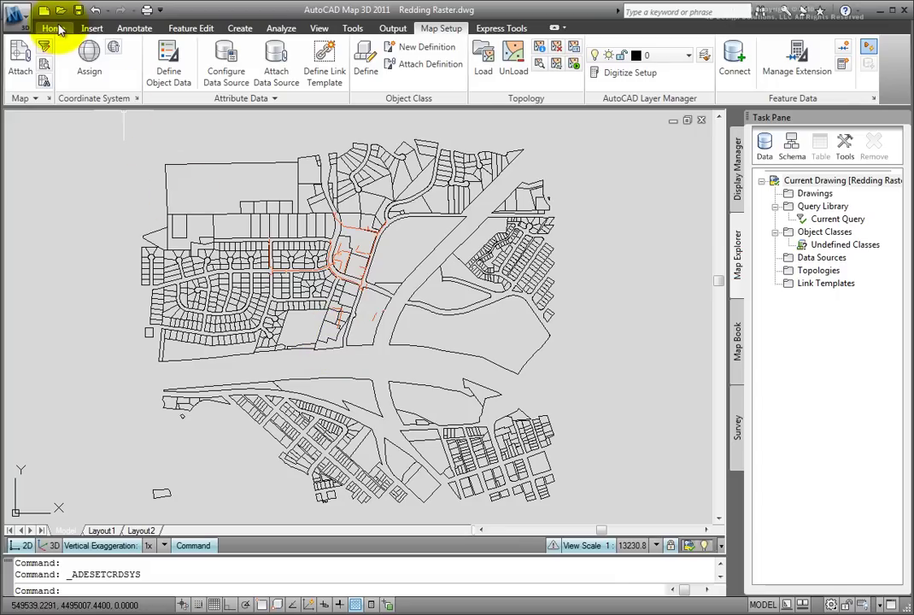
# Create a new layer named Image, make it the current layer, and close the layer manager
pyautogui.click(54, 29)
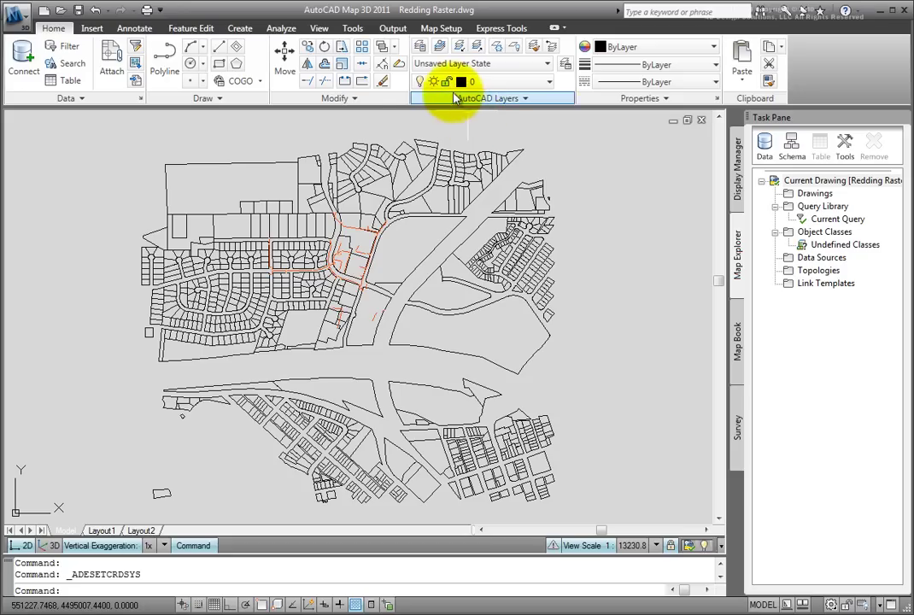
pyautogui.click(422, 52)
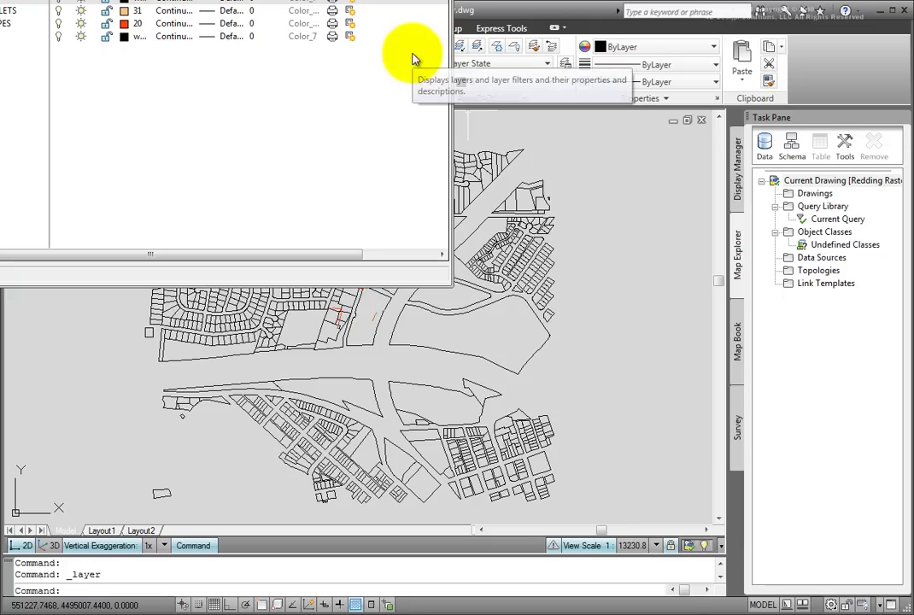
pyautogui.moveTo(4, 158); pyautogui.dragTo(86, 189)
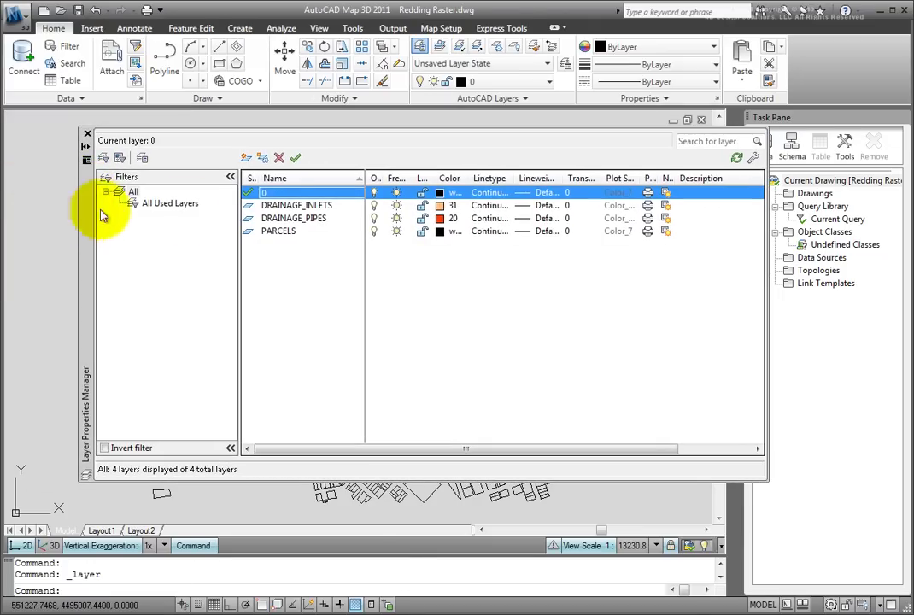
pyautogui.click(247, 159)
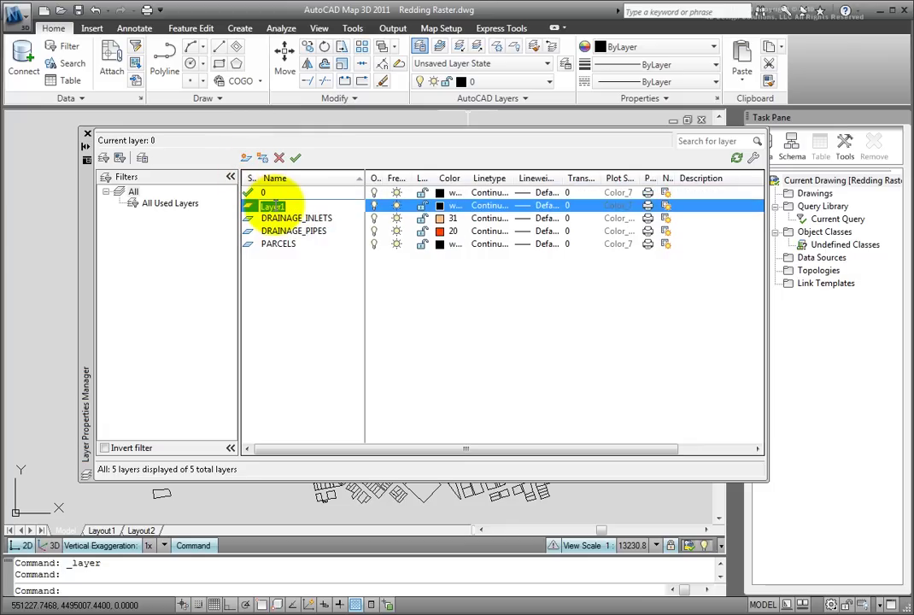
pyautogui.write('Image')
pyautogui.click(295, 158)
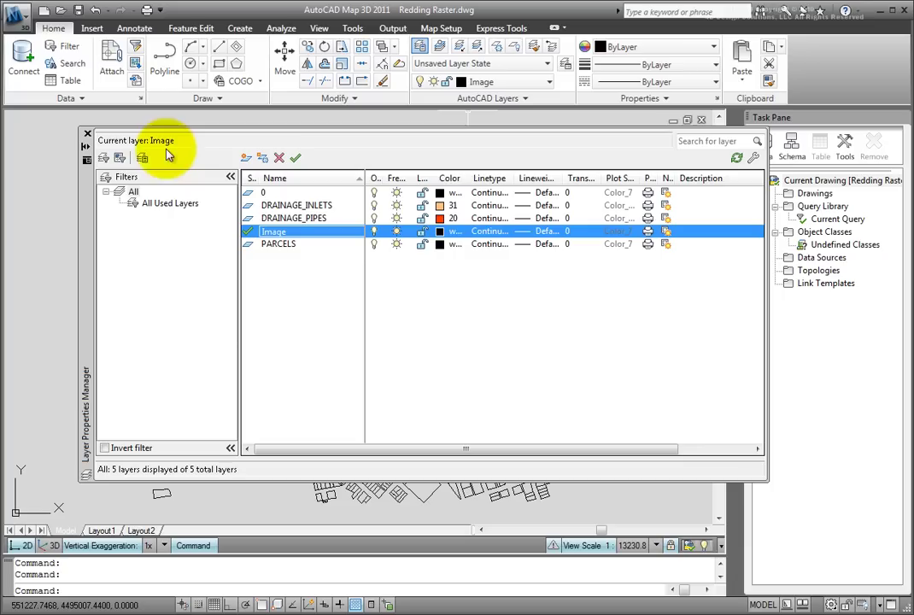
pyautogui.click(87, 134)
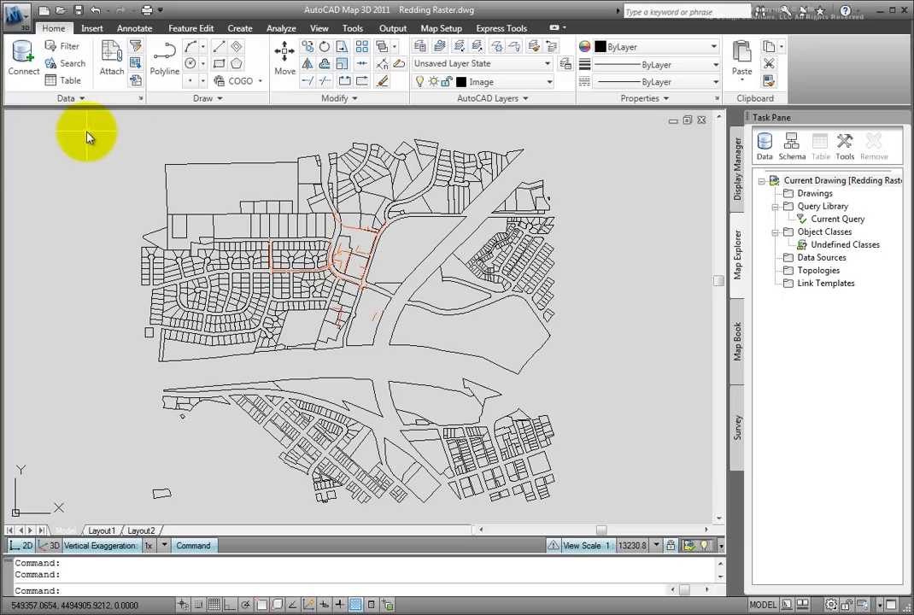
# Insert the image 07393387.tif from the Raster folder, reviewing its insertion values and accepting the World File correlation
pyautogui.click(91, 28)
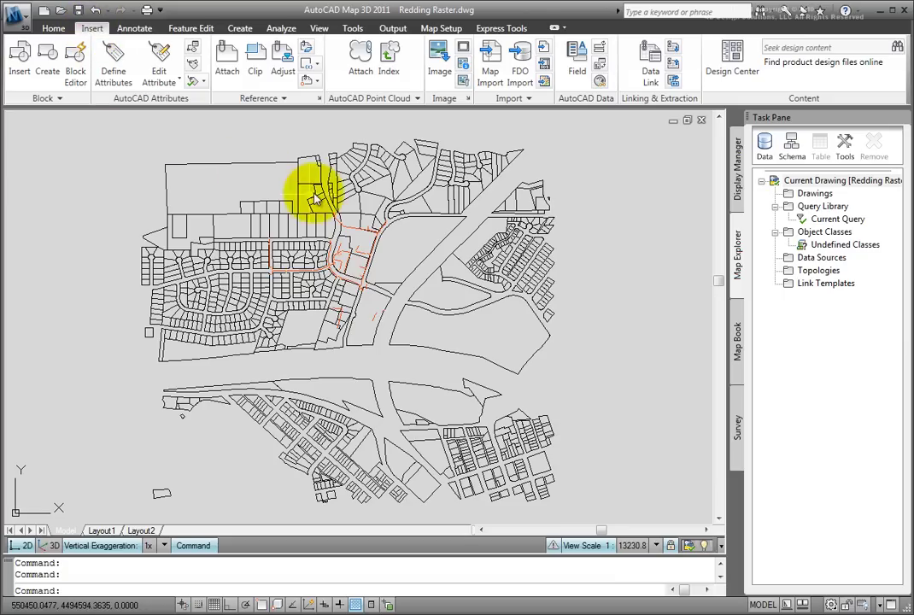
pyautogui.click(446, 75)
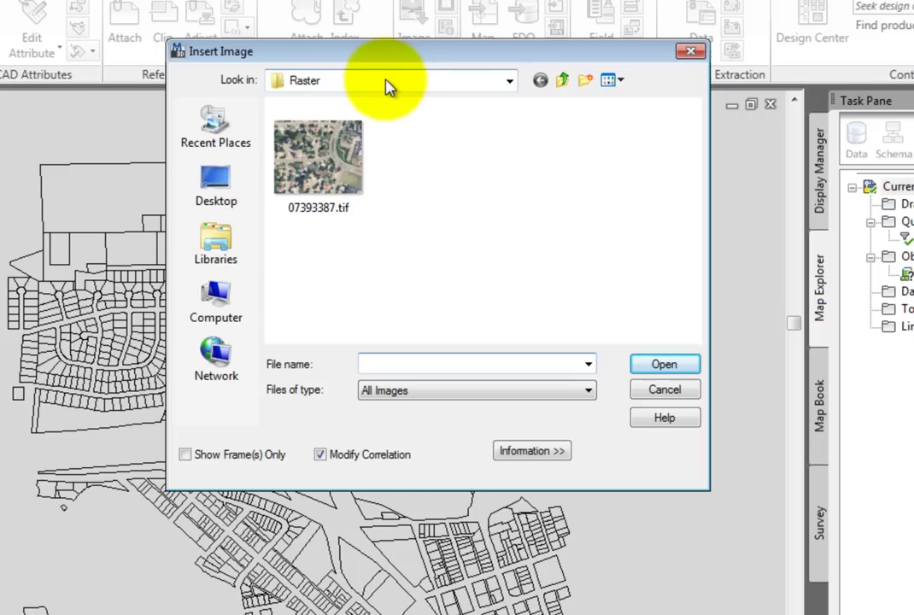
pyautogui.click(332, 147)
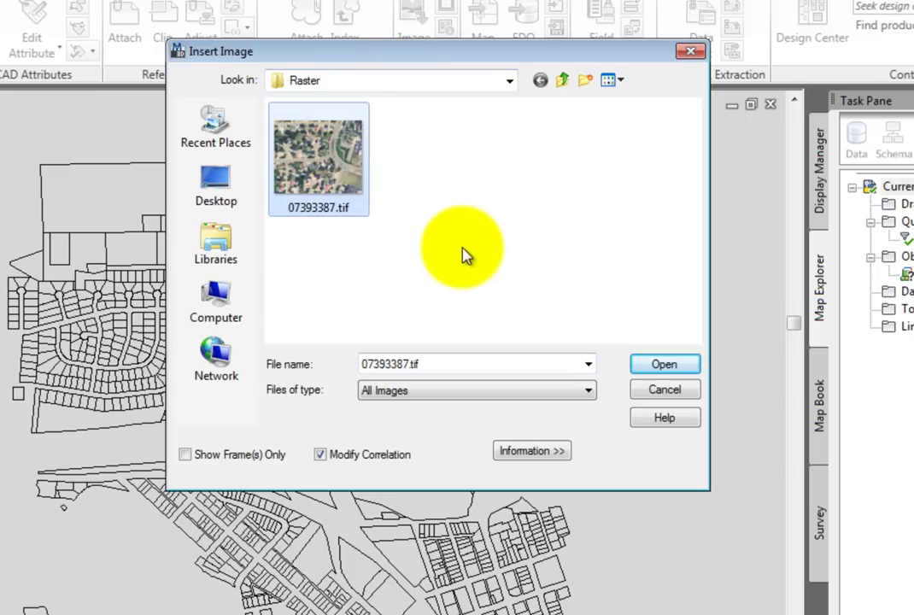
pyautogui.click(662, 367)
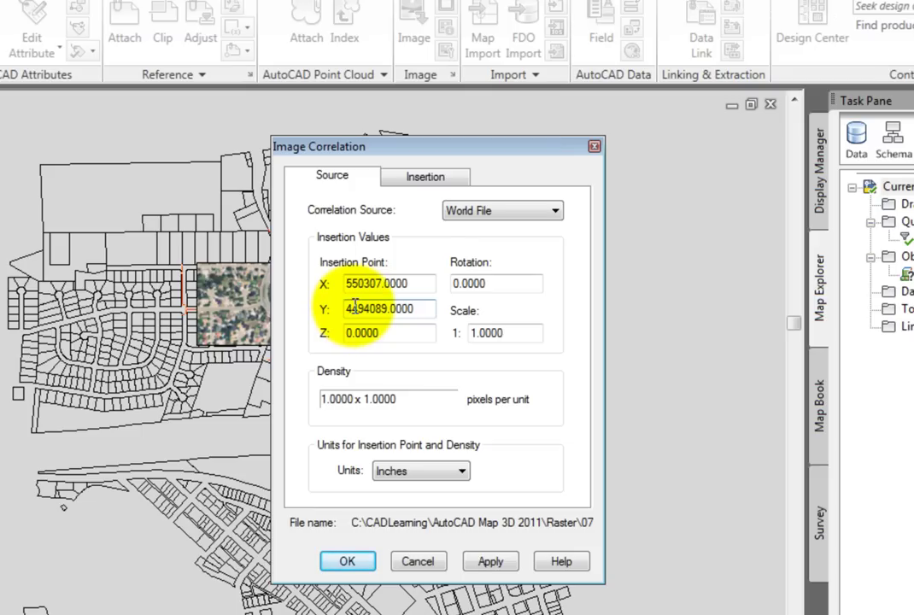
pyautogui.click(433, 182)
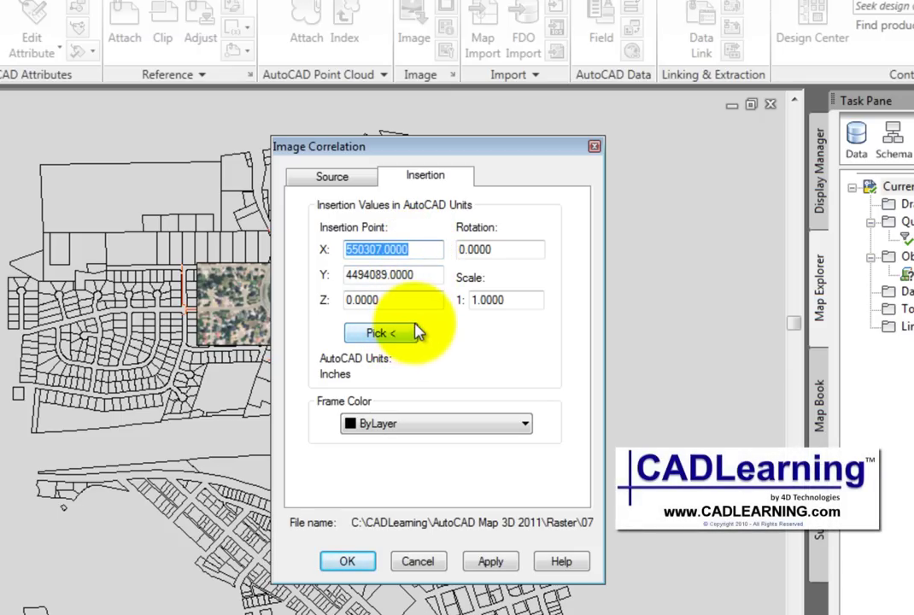
pyautogui.click(352, 178)
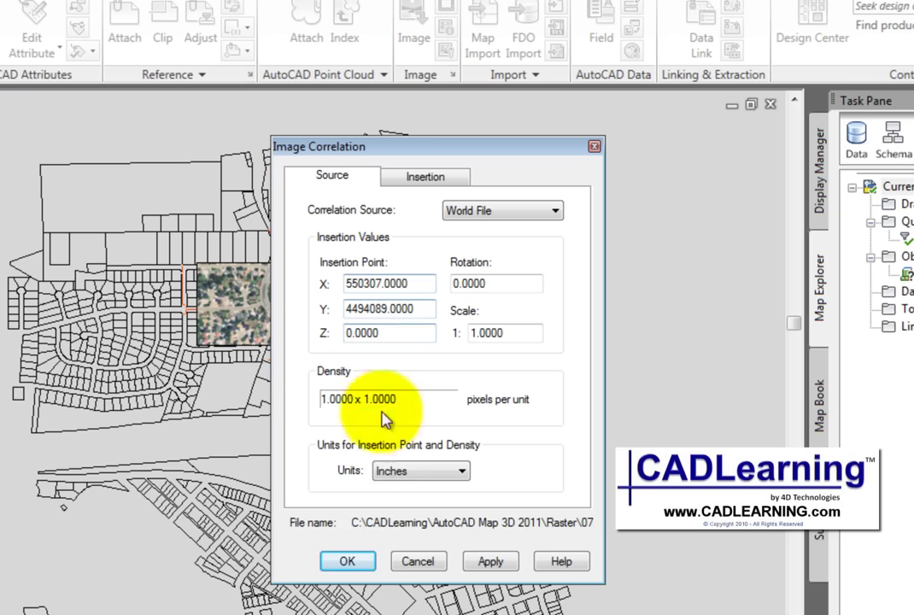
pyautogui.click(348, 562)
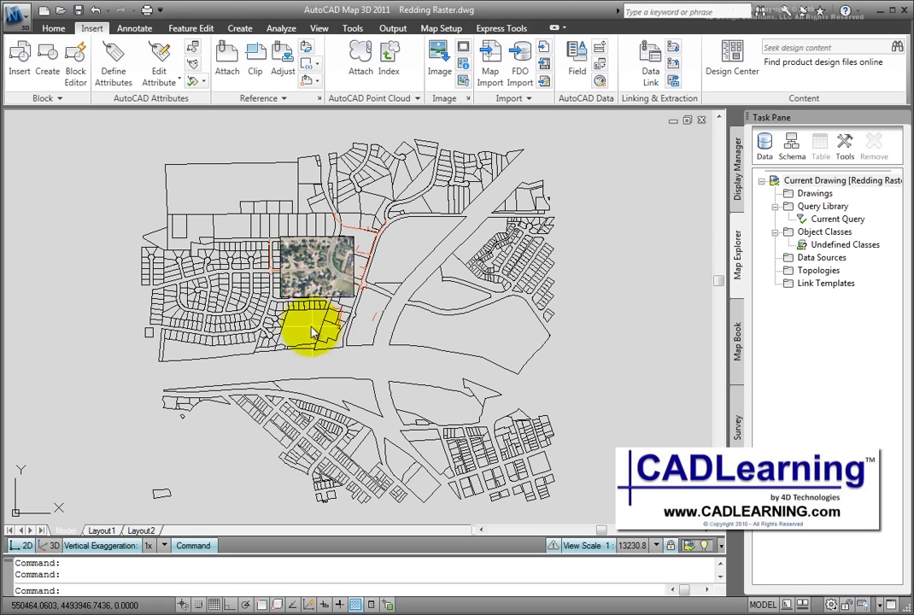
pyautogui.scroll(8, 262, 291)
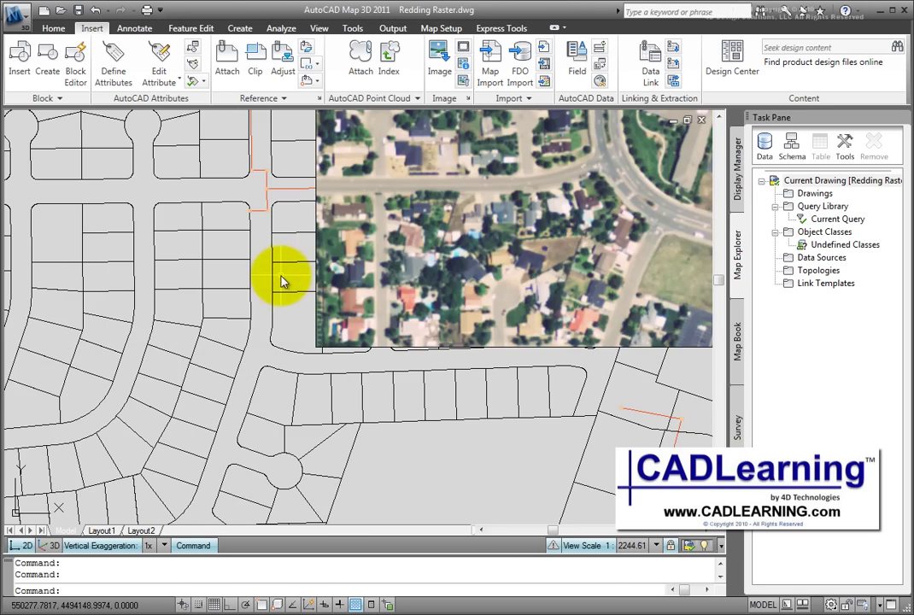